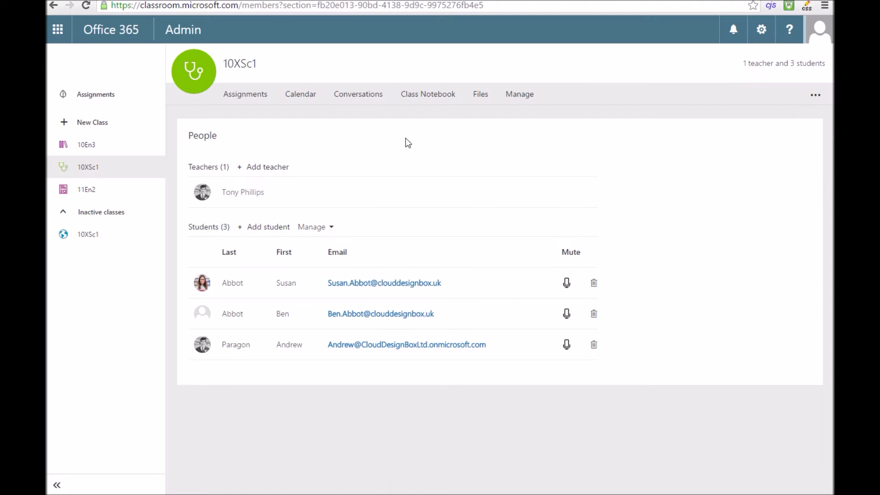
Step: Review the 10XSc1 class's completed and in-progress assignments
left_click(241, 96)
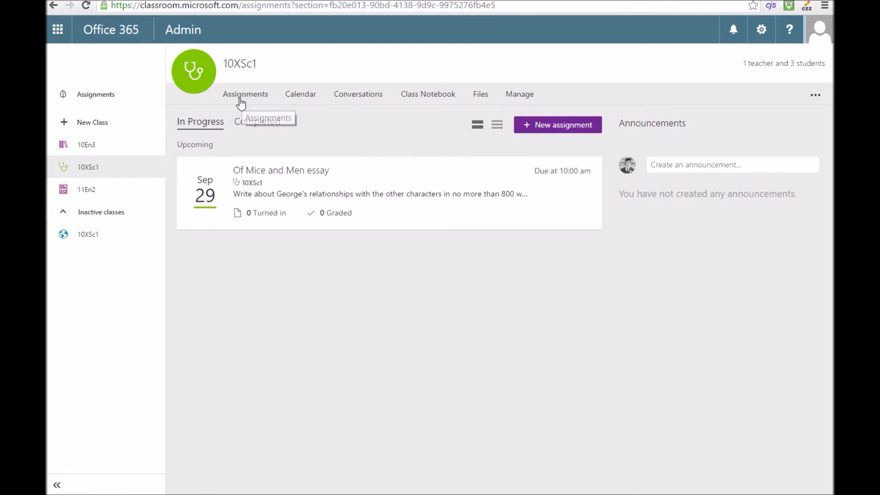
left_click(268, 121)
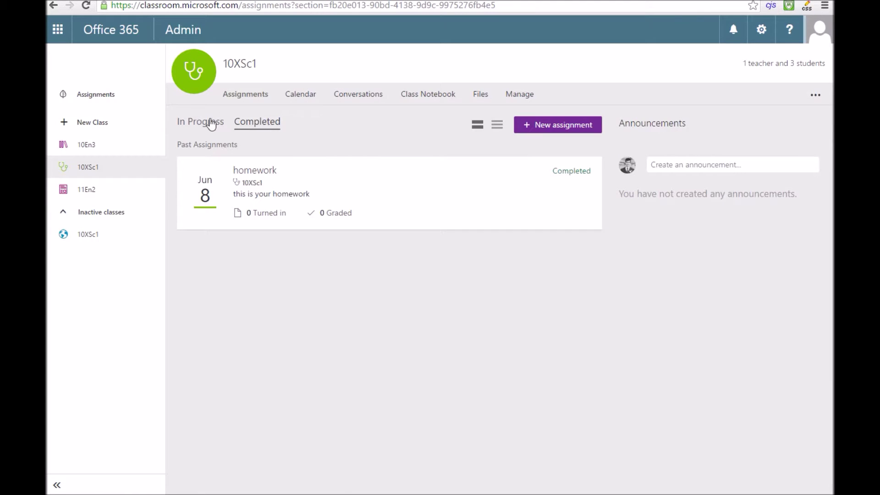
left_click(211, 124)
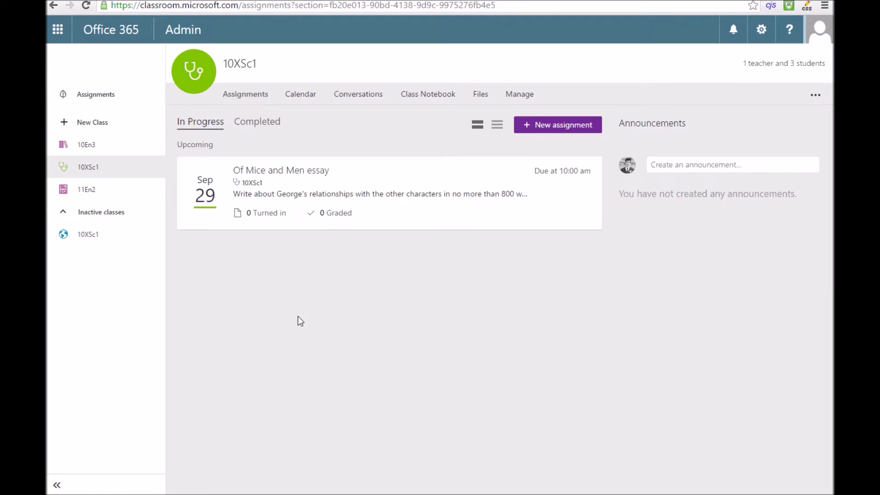
Step: Start a new assignment titled 'Write a short story' with the description 'It must be at least 800 words long'
left_click(549, 130)
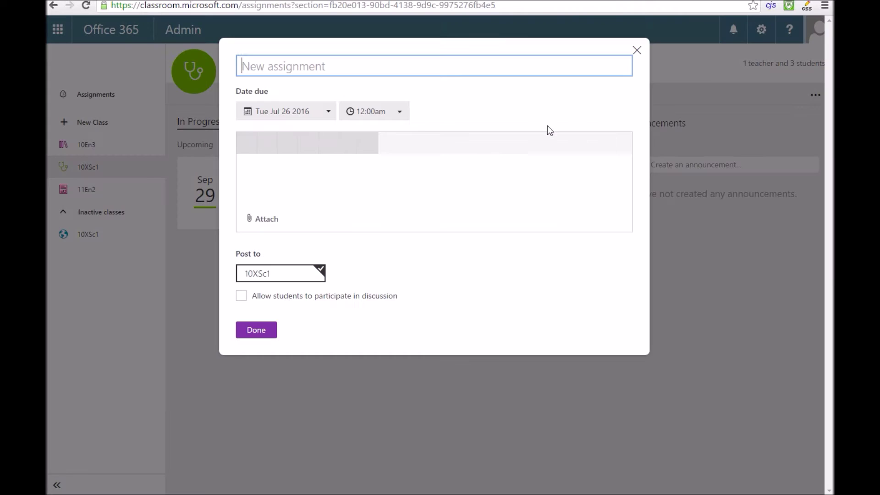
left_click(346, 73)
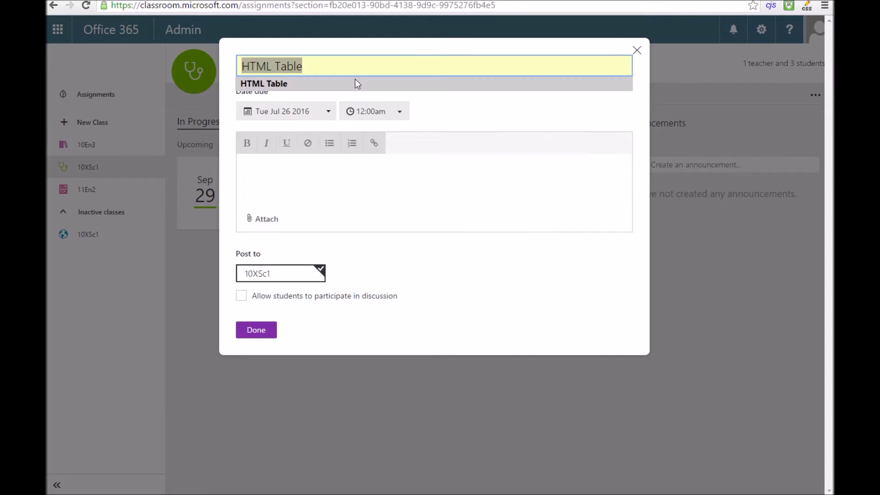
type("Write ")
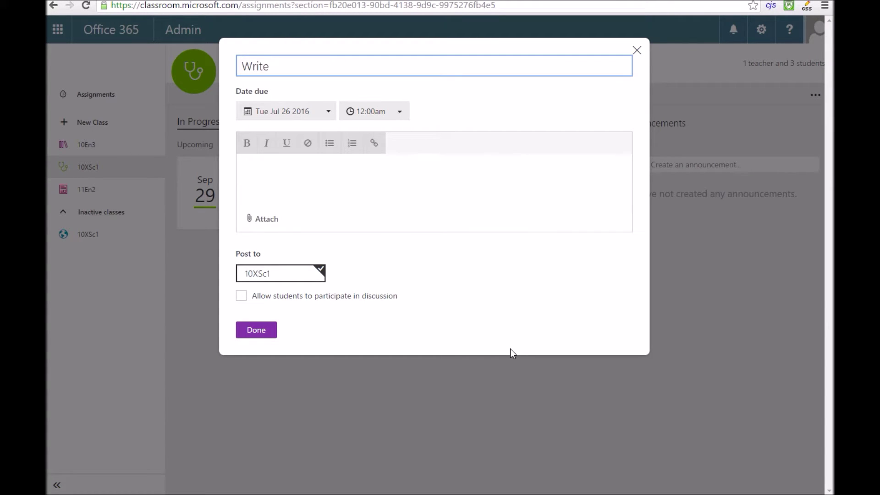
type("a short story")
left_click(397, 183)
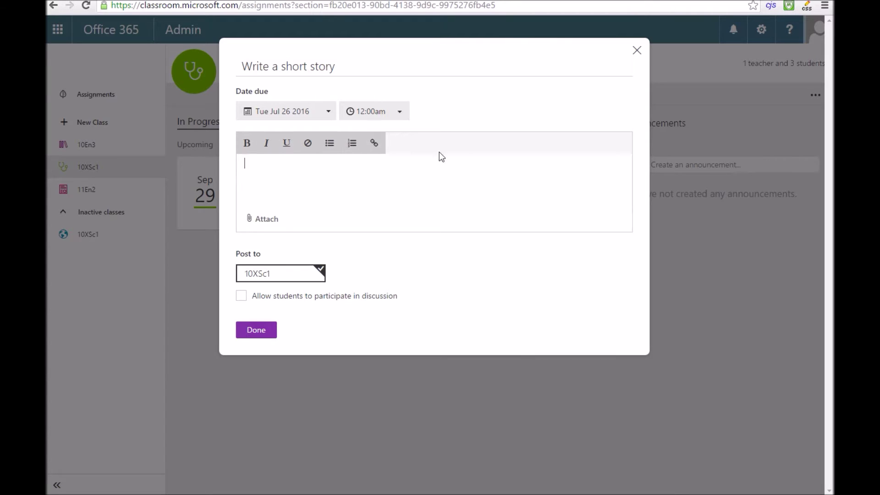
type("It must be at least 800 words long")
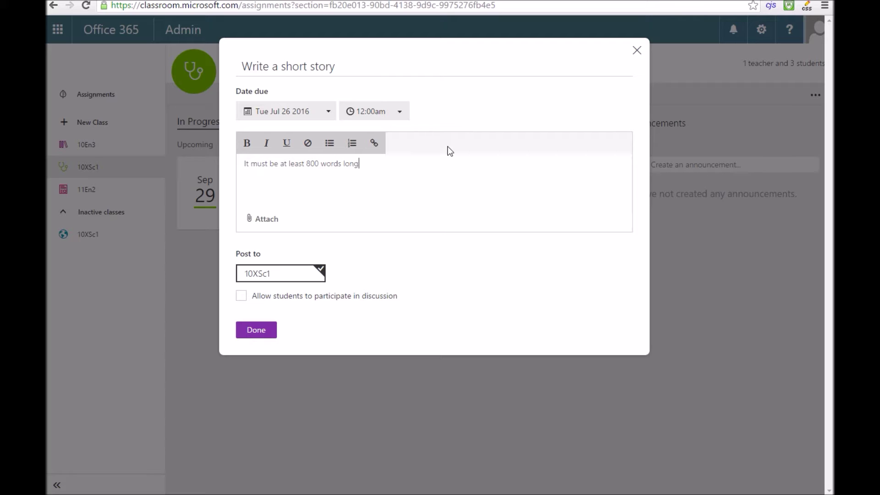
Step: Allow students to participate in discussion and post the assignment
left_click(263, 220)
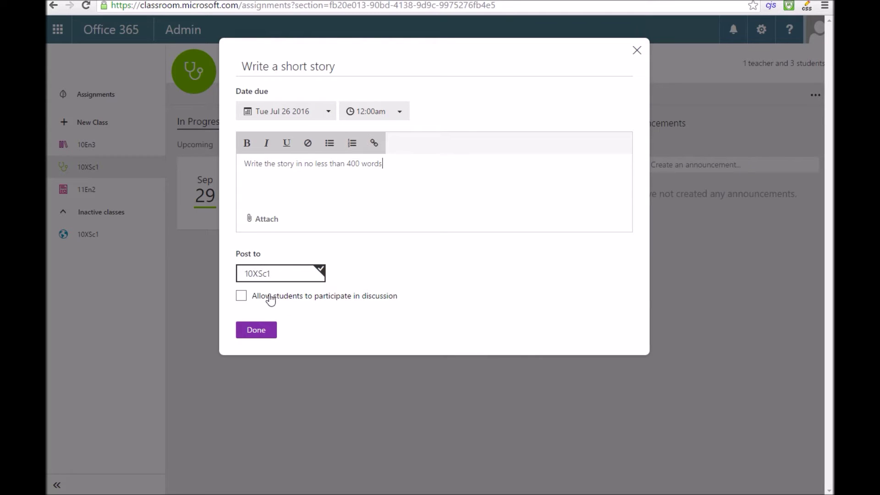
left_click(288, 299)
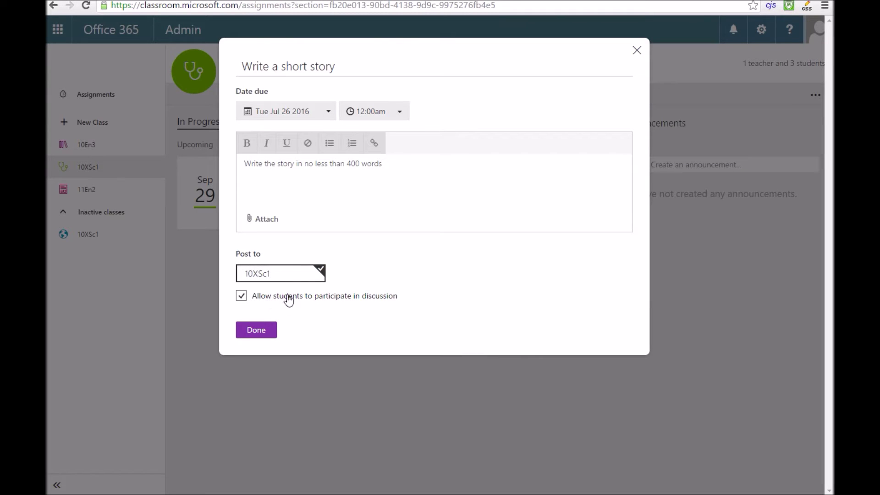
left_click(265, 337)
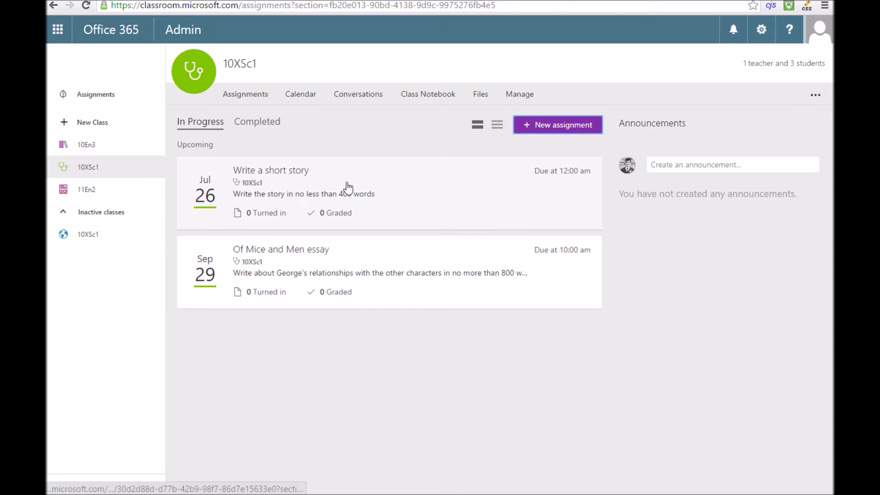
Step: Open the 'Write a short story' card from the Upcoming list
left_click(324, 188)
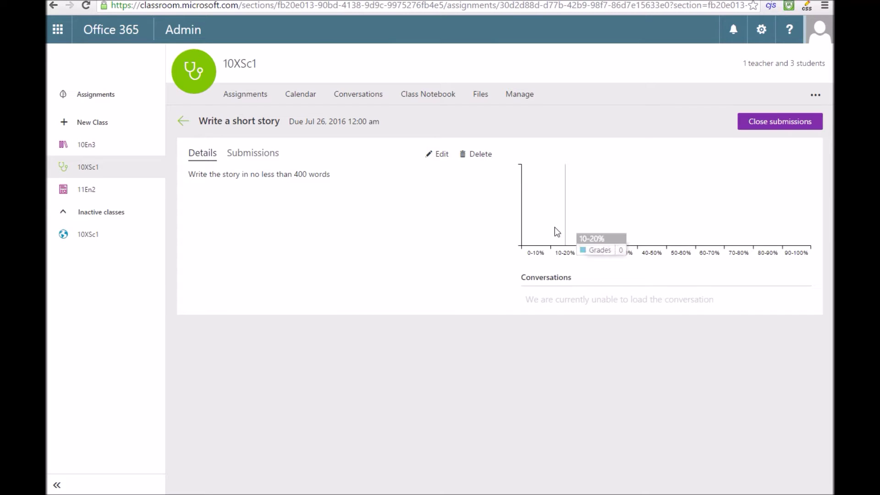
Step: Show the Submissions tab for the Write a short story assignment
mouse_move(543, 243)
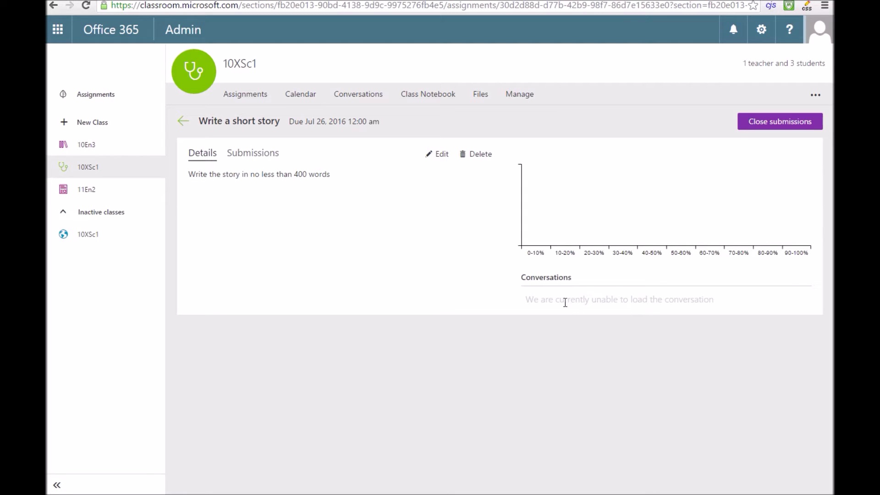
left_click(252, 157)
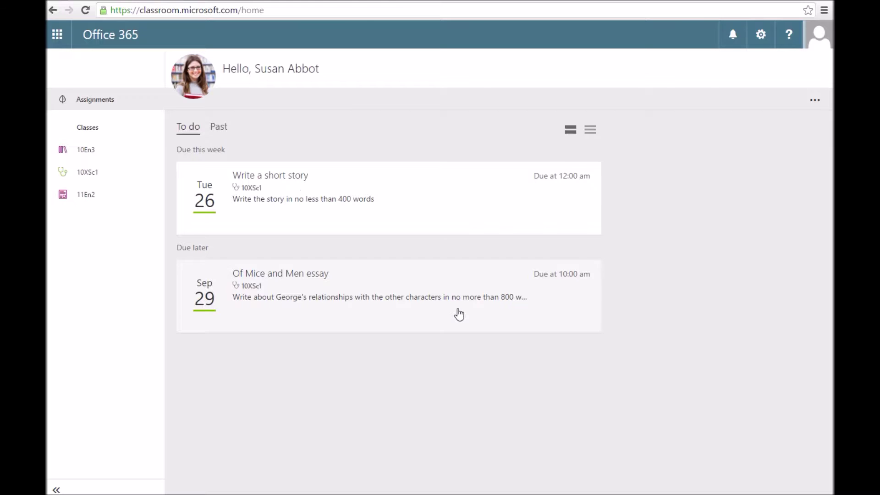
Step: As the student, privately message the teacher 'I need help with this work' on Write a short story
left_click(305, 198)
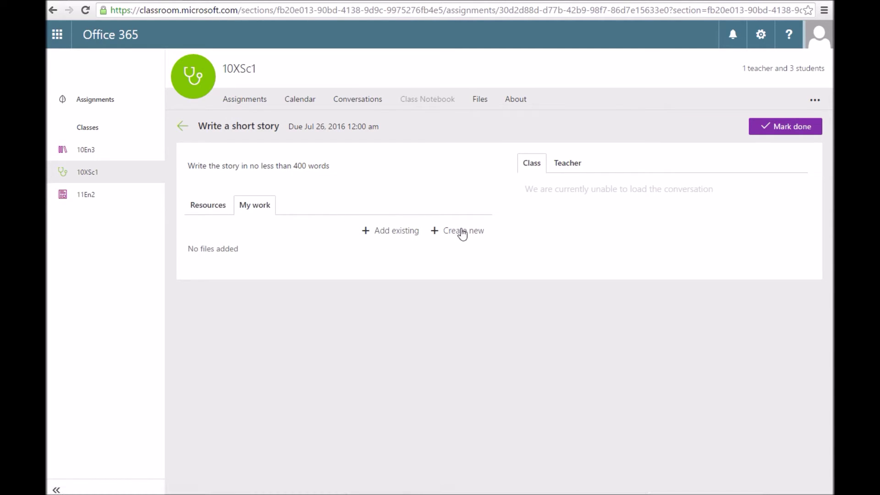
left_click(574, 166)
left_click(568, 192)
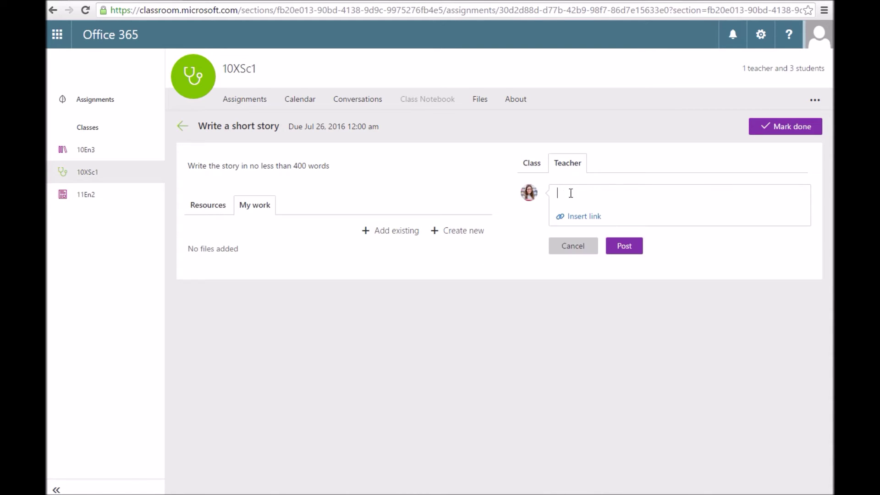
type("I need help with this work")
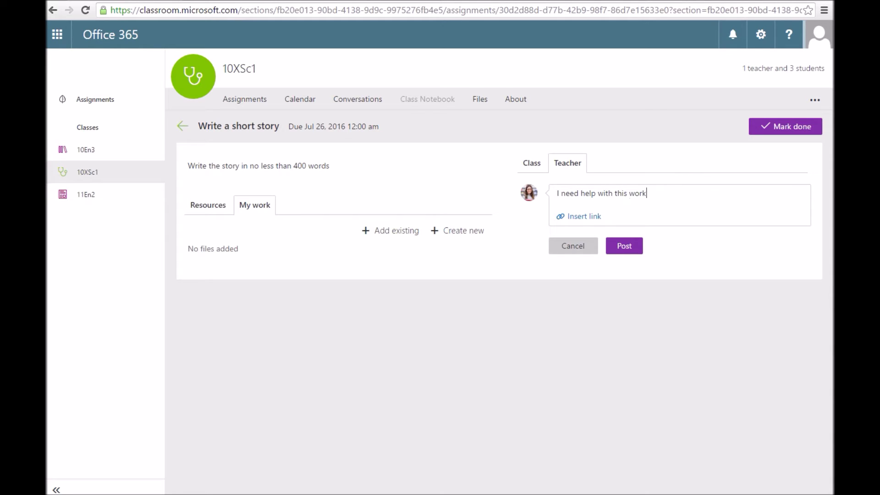
left_click(627, 249)
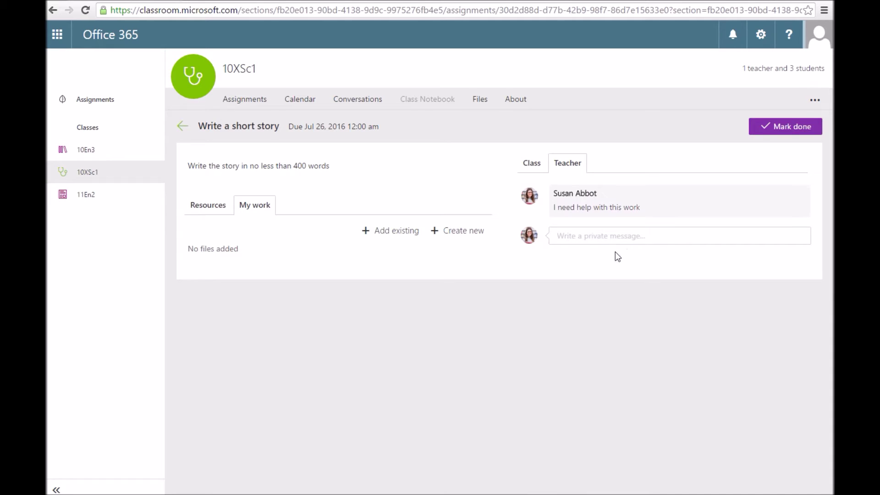
Step: Create a new Word document in the browser containing the text 'My short story'
left_click(461, 236)
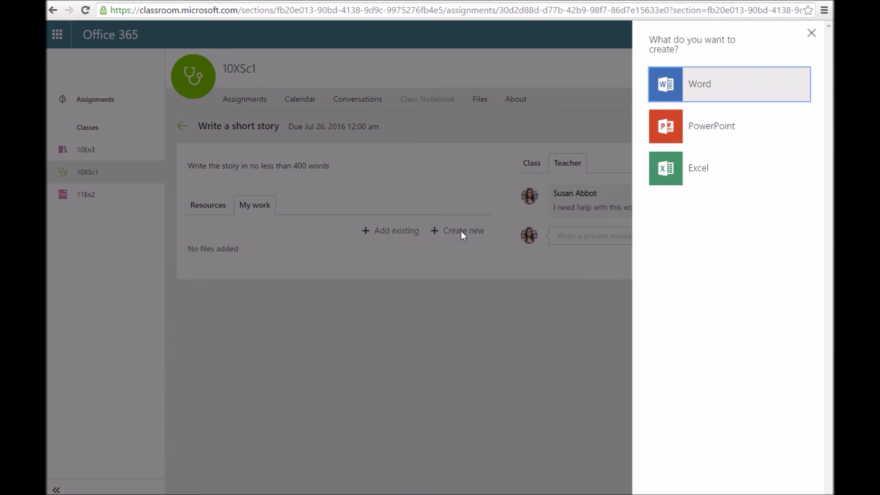
left_click(714, 87)
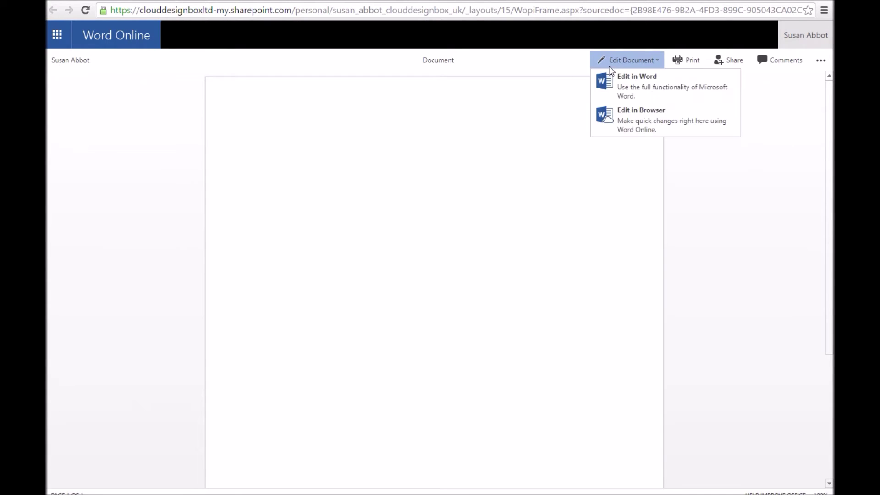
left_click(629, 120)
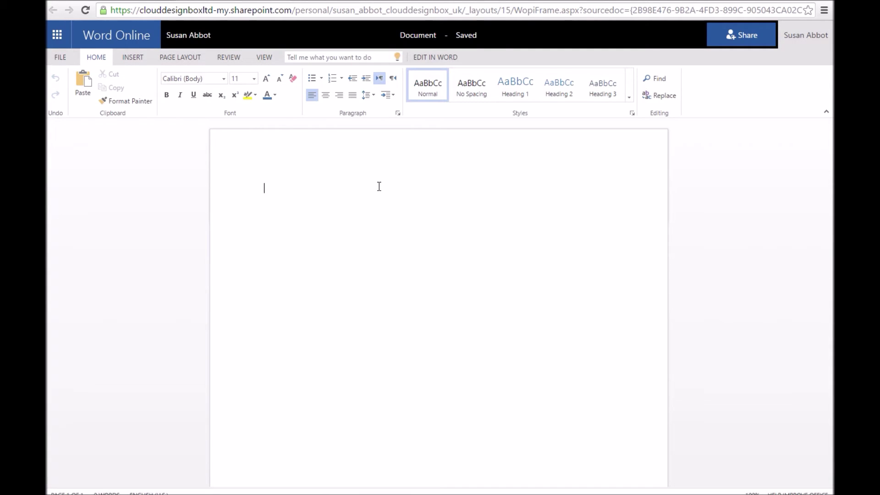
type("My short styop")
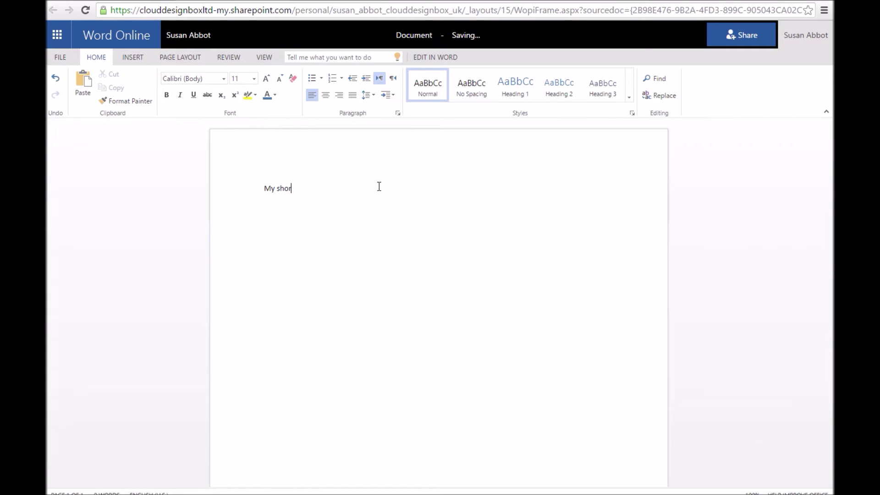
key("BackSpace")
key("BackSpace")
key("BackSpace")
type("ory")
Step: Rename the document to 'Story' and go to its OneDrive folder
left_click(416, 35)
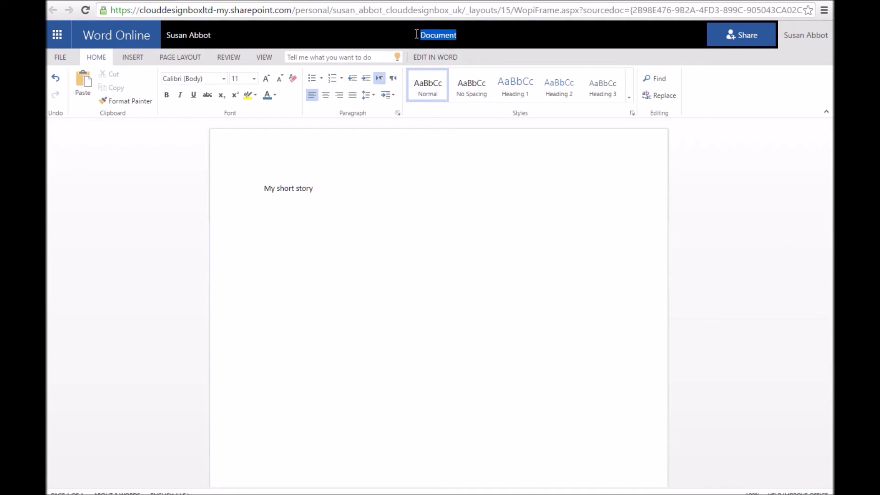
type("Story")
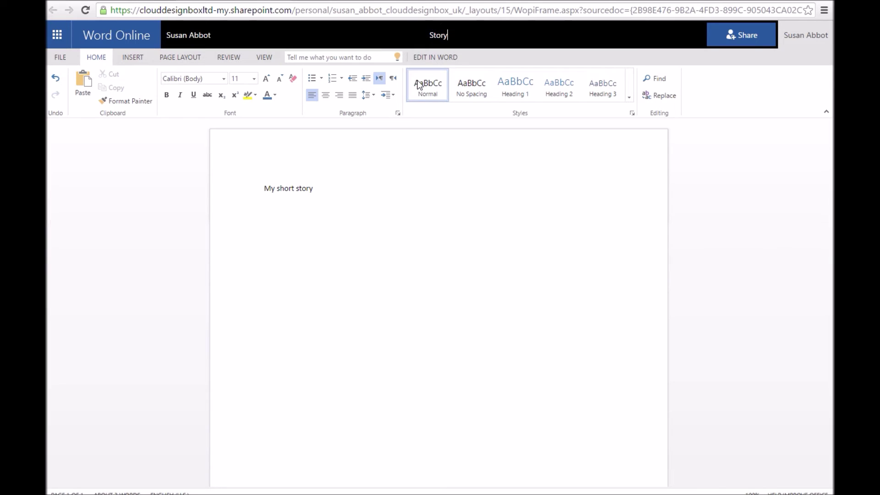
left_click(325, 159)
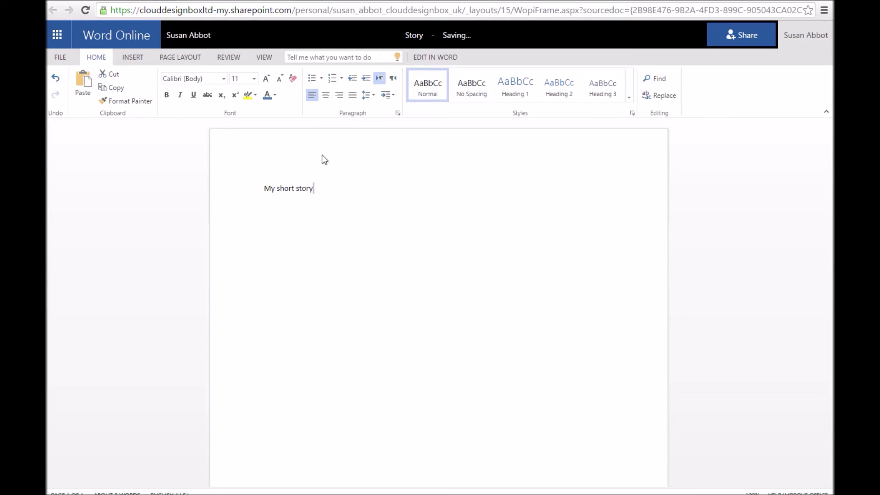
left_click(197, 43)
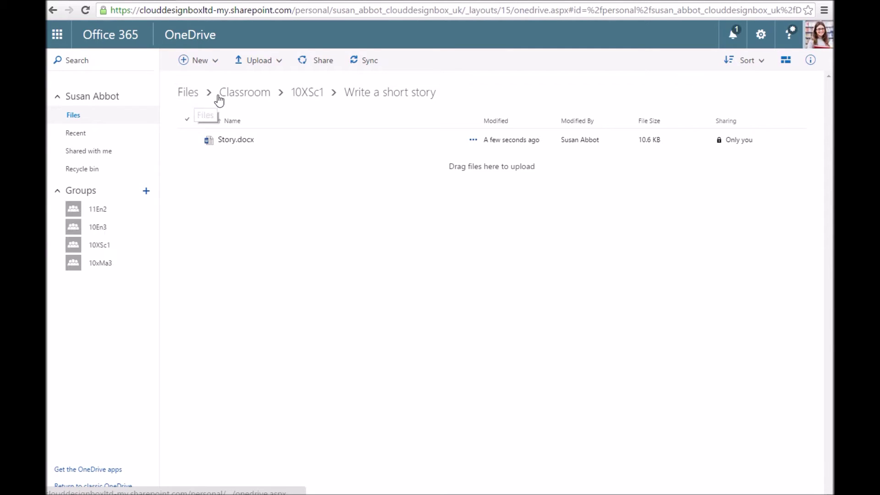
Step: Return to the Classroom assignment page, which now lists Story under the student's work
left_click(128, 1)
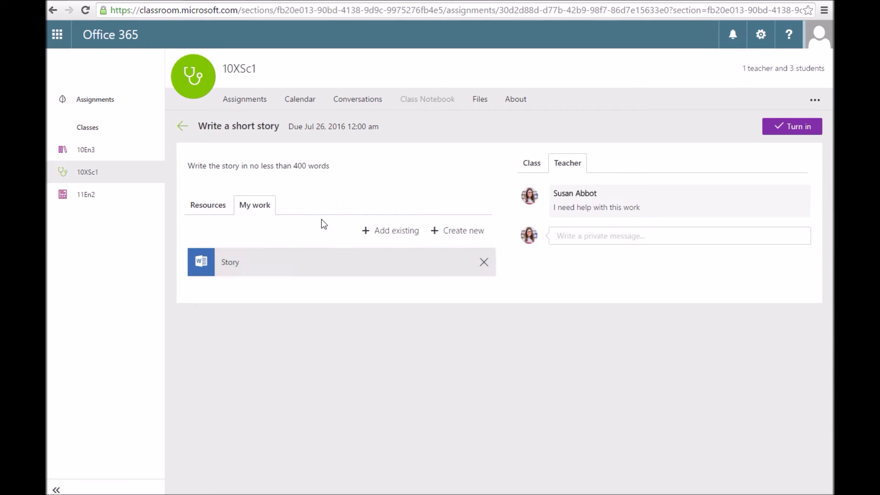
Step: Check the Resources and My work tabs, then turn in Write a short story with Story attached
left_click(214, 206)
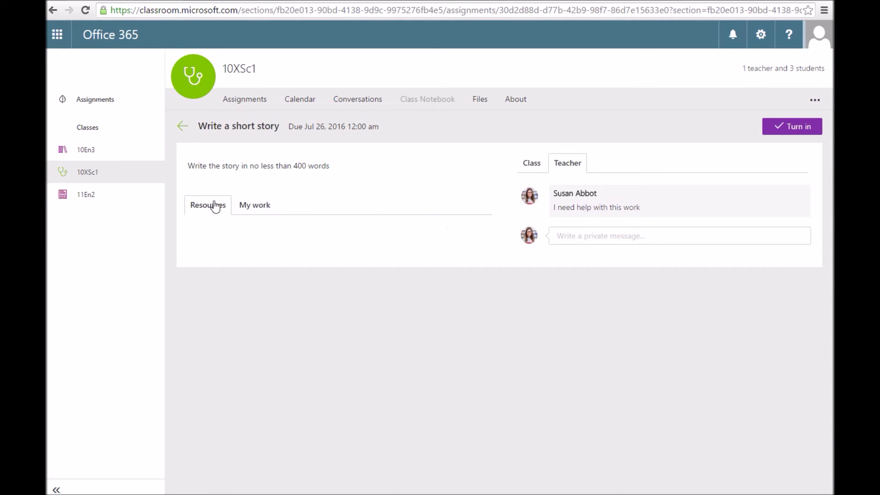
left_click(270, 202)
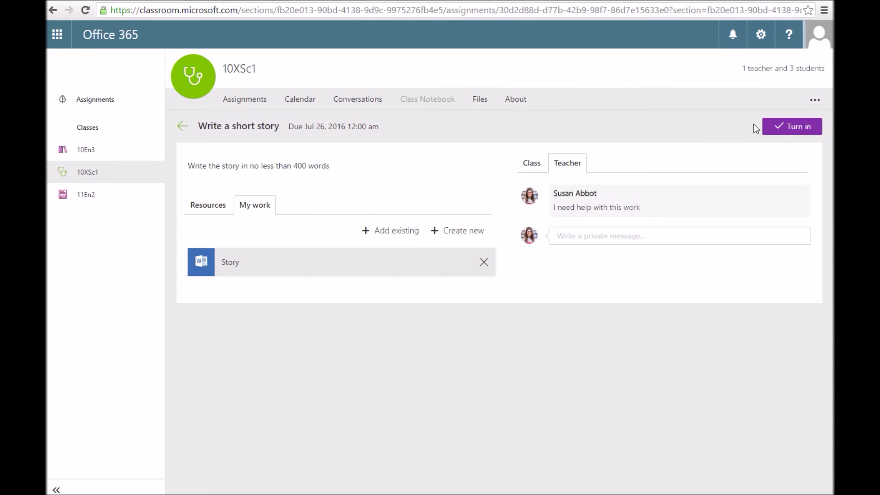
left_click(796, 128)
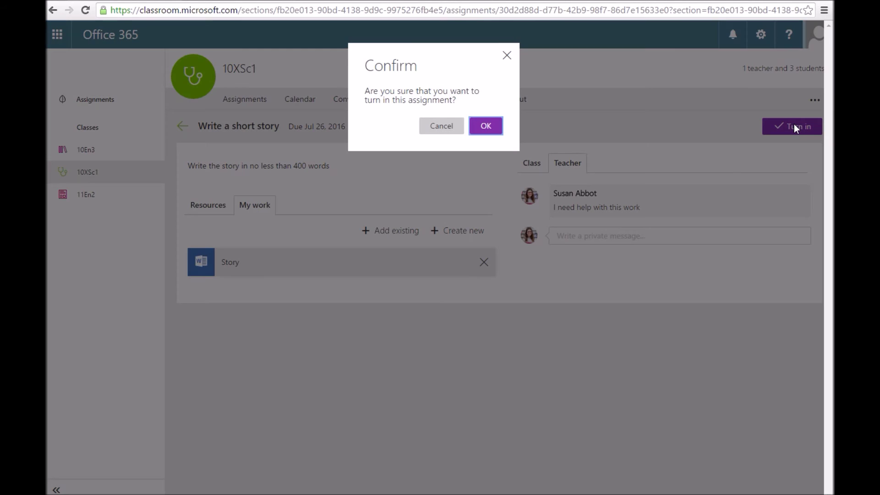
left_click(488, 131)
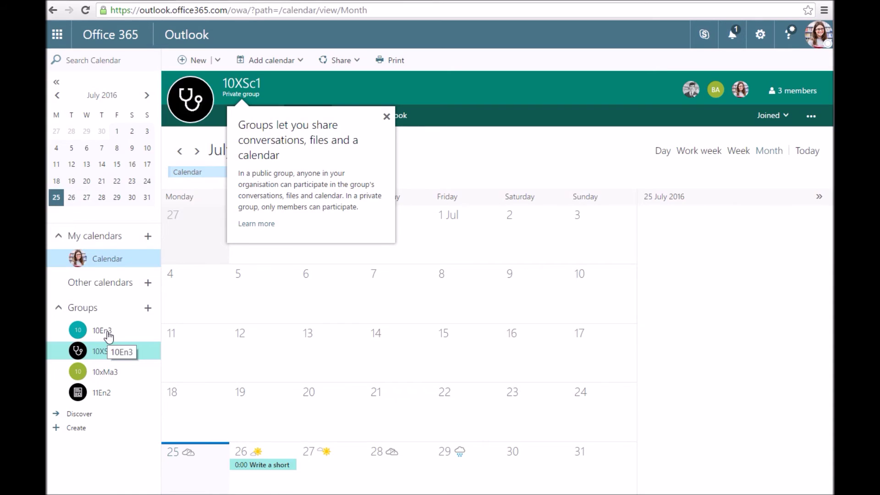
Step: Overlay the 10xMa3 and 10En3 group calendars on the July view, then return to Classroom
left_click(112, 373)
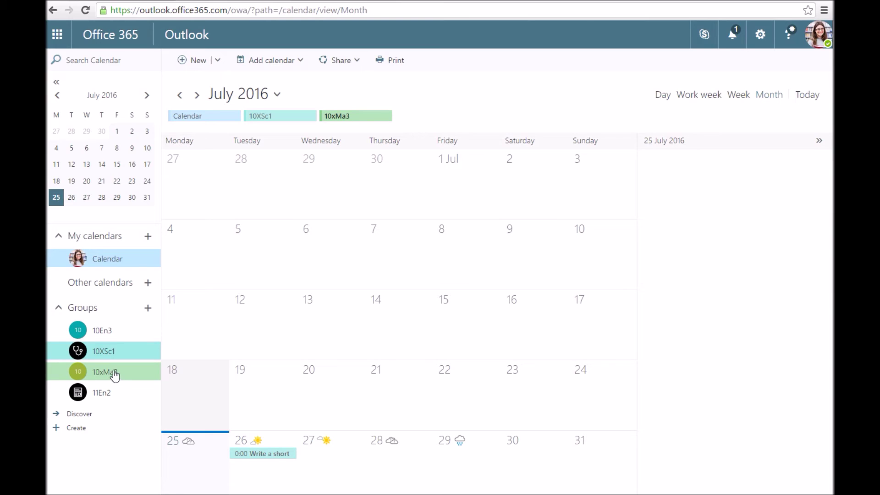
left_click(102, 336)
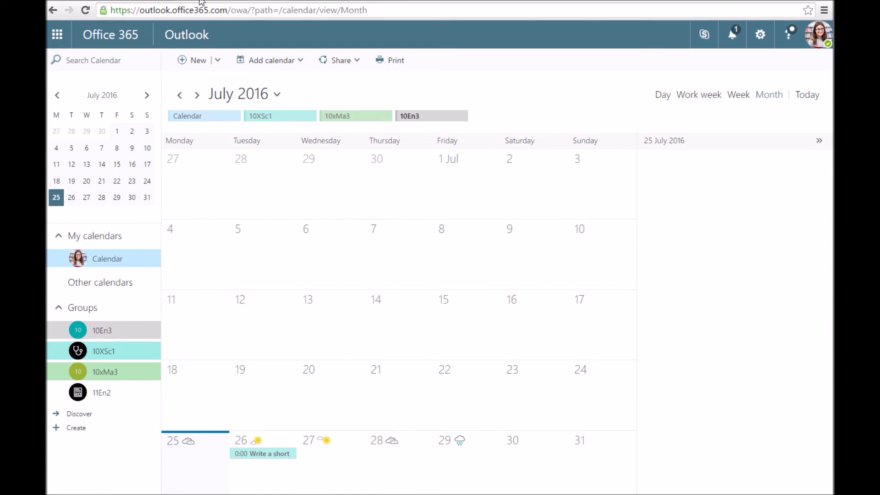
left_click(125, 1)
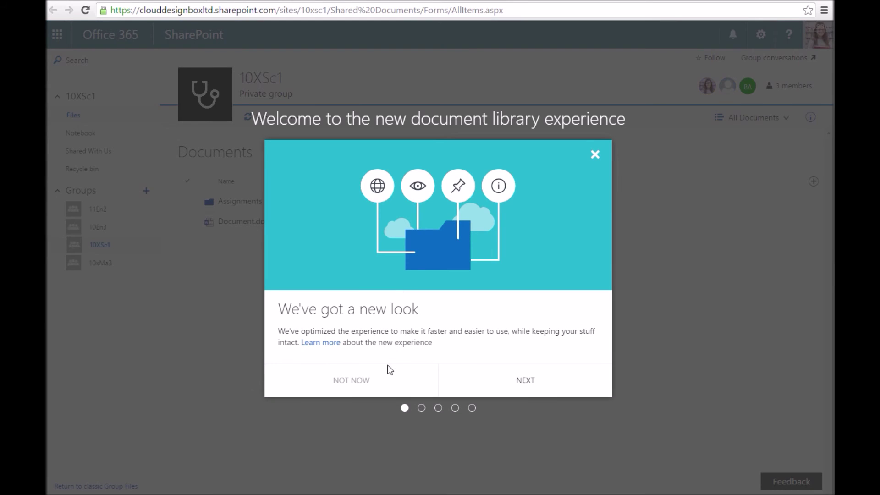
Step: Dismiss SharePoint's 'We've got a new look' welcome with Not now
left_click(407, 383)
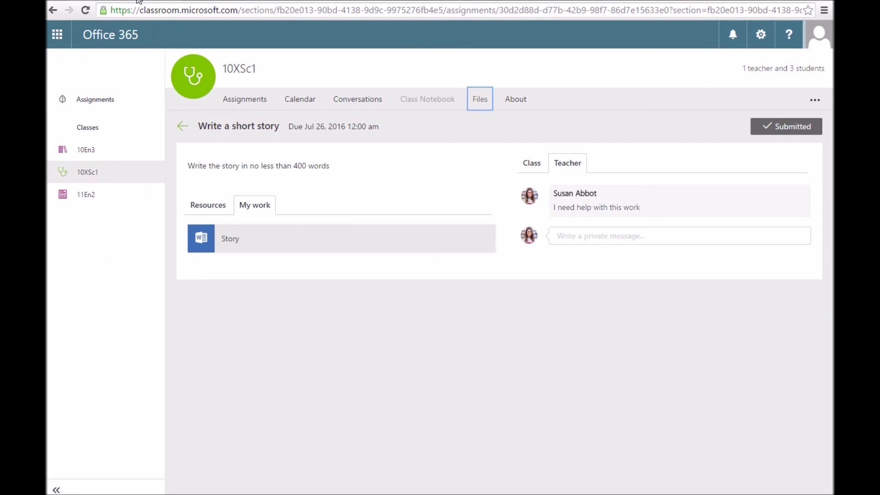
Step: Go to the class's About page as the teacher to reach the Write a short story submissions
left_click(522, 106)
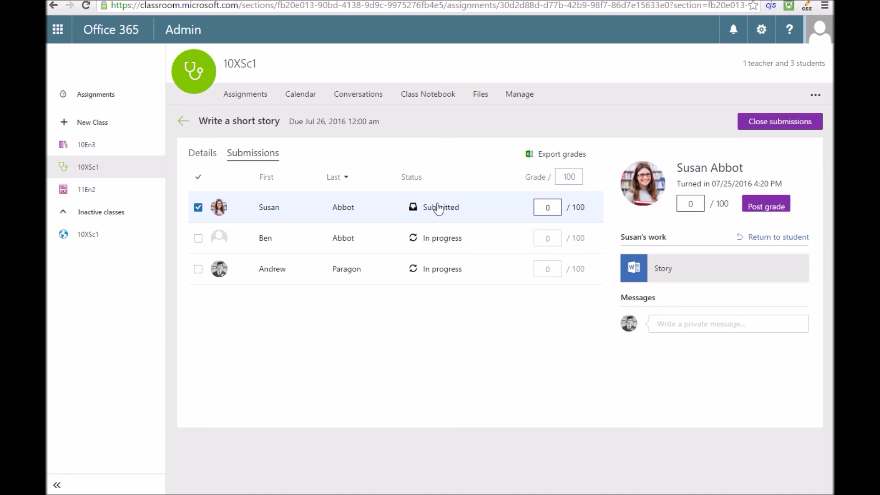
Step: Enter a grade of 90 out of 100 for the submitted story and post it
left_click(545, 206)
type("90")
left_click(579, 177)
left_click(524, 294)
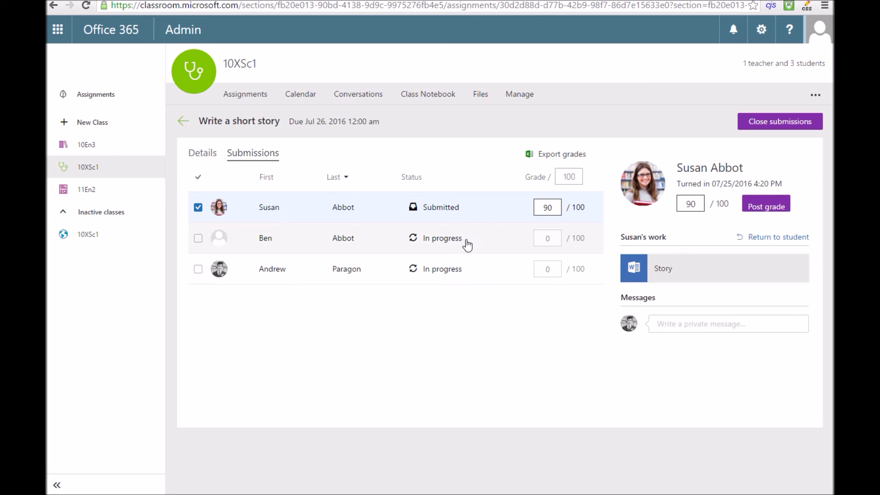
left_click(762, 207)
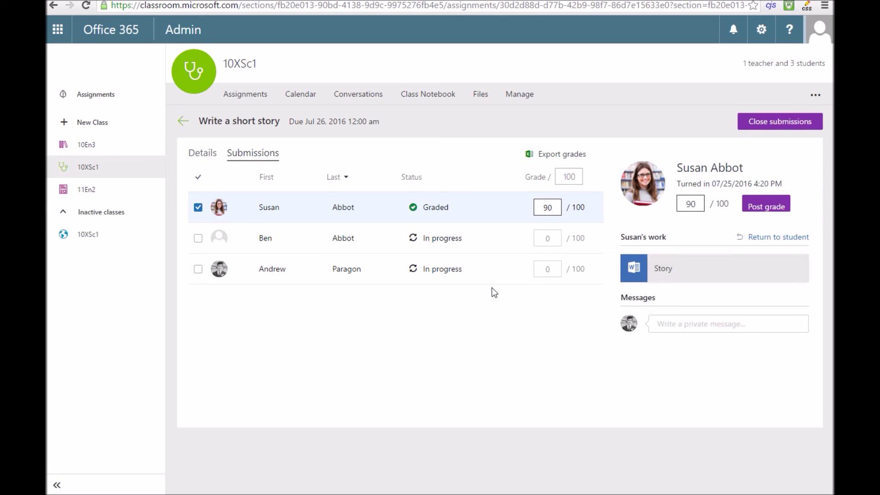
Step: Post a private 'Well done' comment to the student graded 90/100
left_click(662, 317)
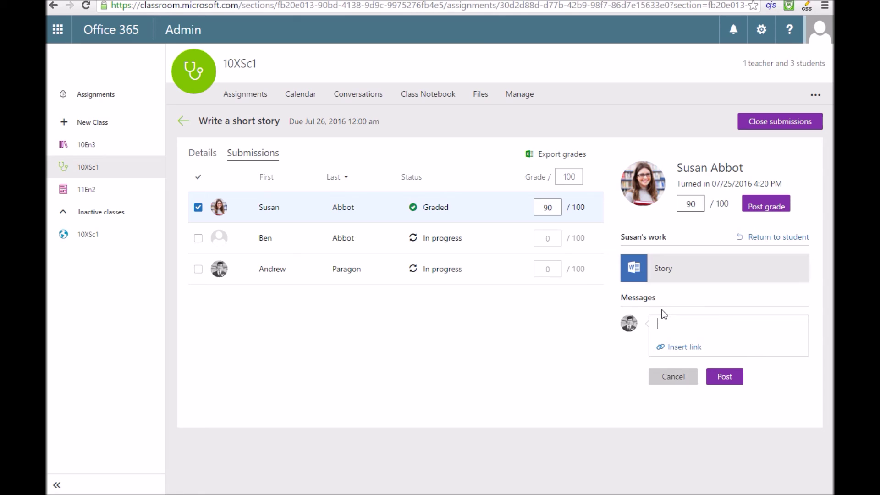
type("Well done")
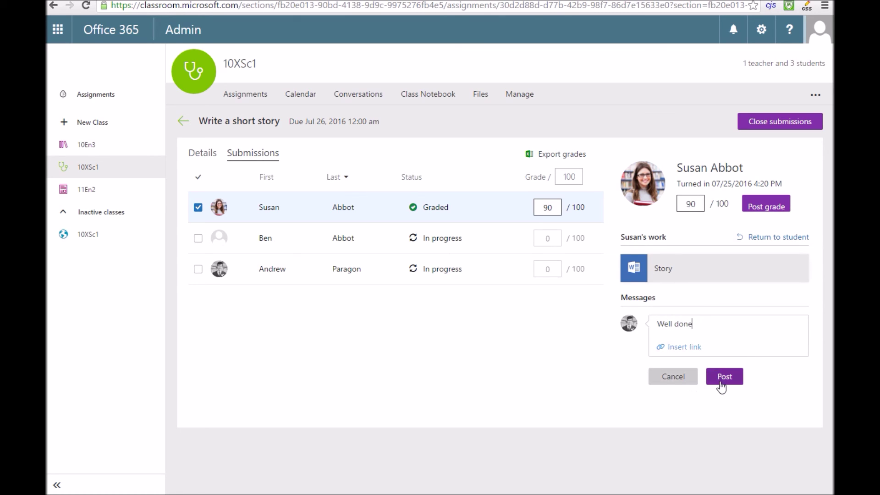
left_click(721, 386)
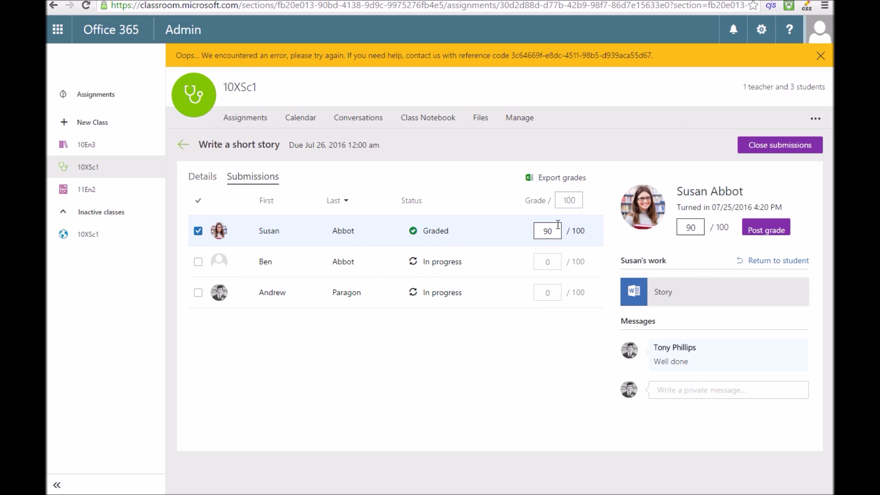
Step: Export the assignment's grades to CSV and open it in Excel, showing the status and Grade columns
left_click(563, 179)
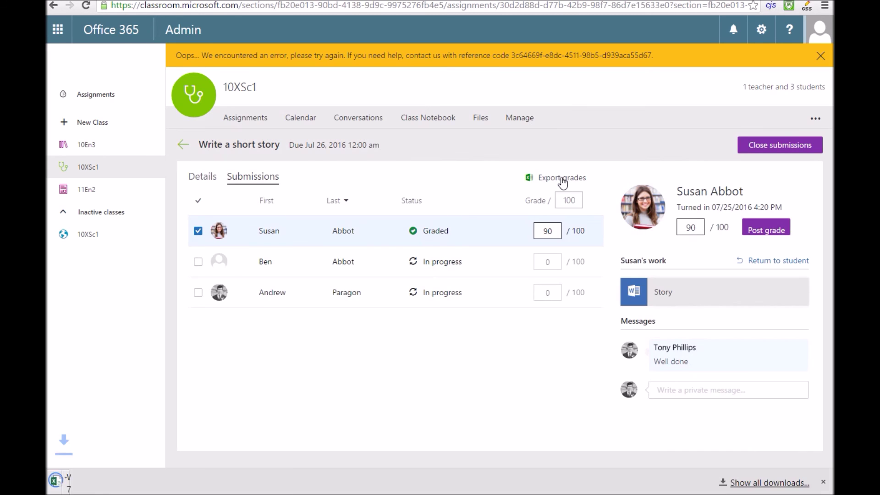
left_click(109, 483)
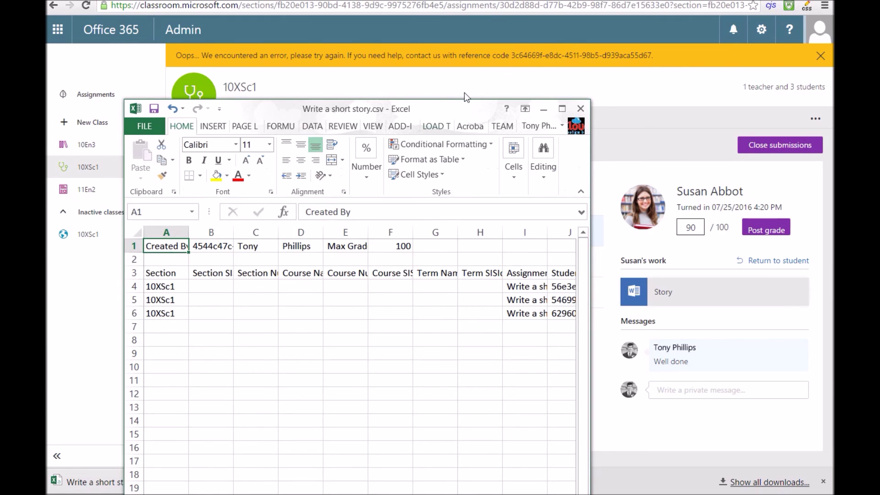
left_click_drag(461, 103, 559, 40)
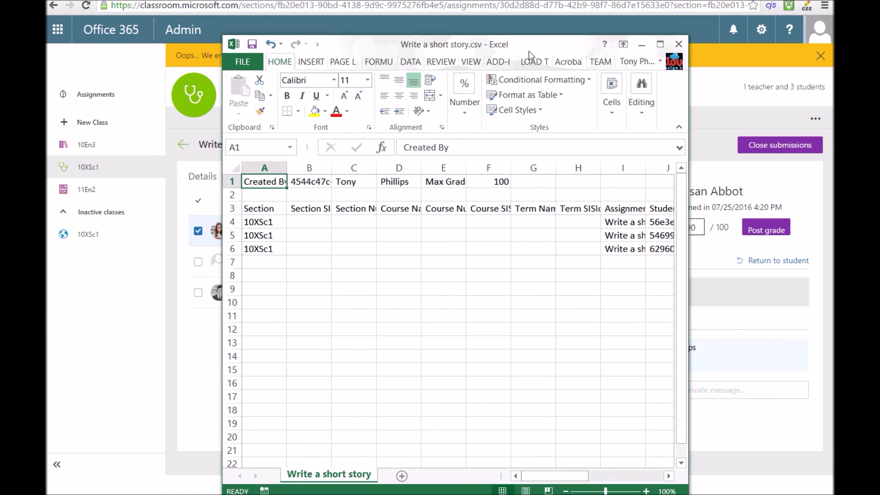
left_click(634, 477)
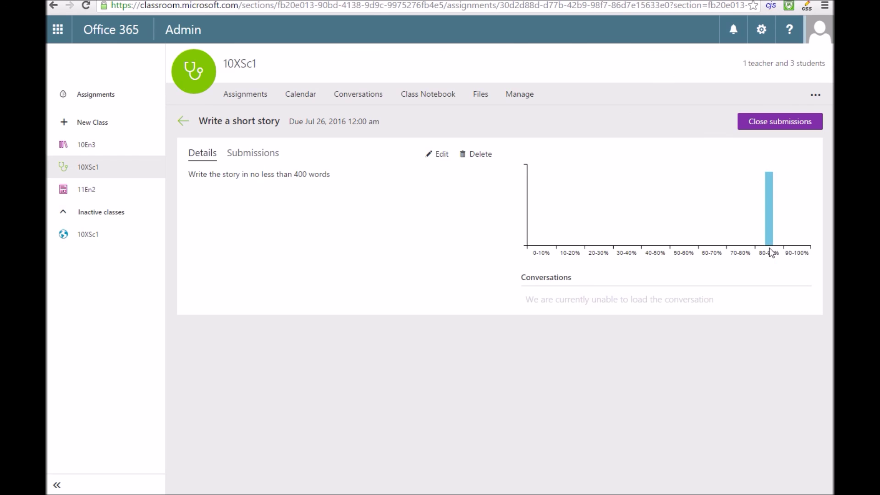
Step: Enter and post a grade of 30 for each of the two in-progress students
mouse_move(771, 236)
left_click(246, 159)
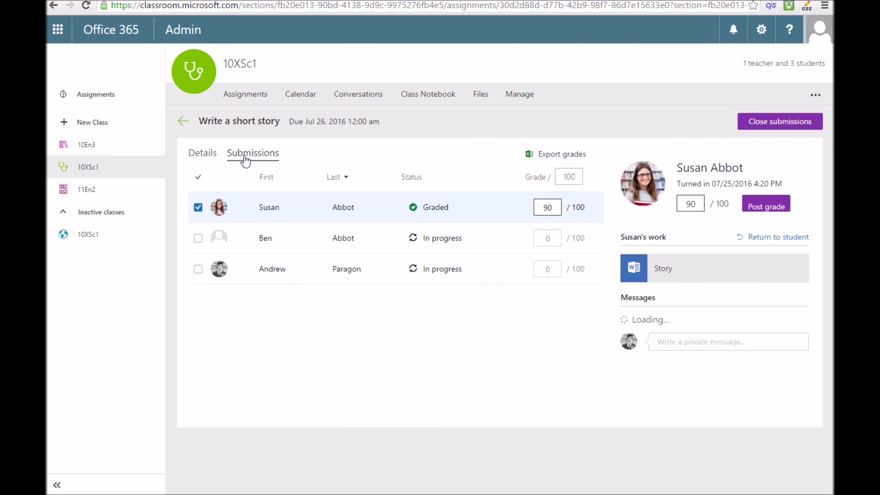
left_click(551, 238)
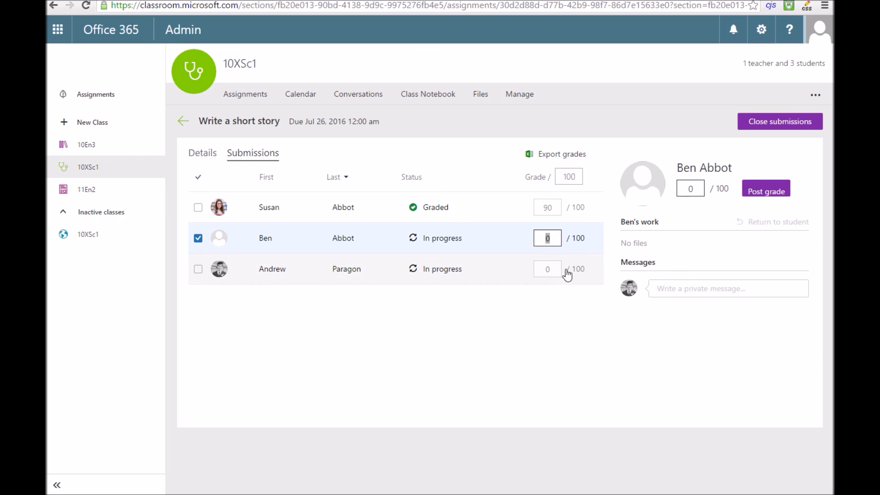
type("30")
left_click(548, 269)
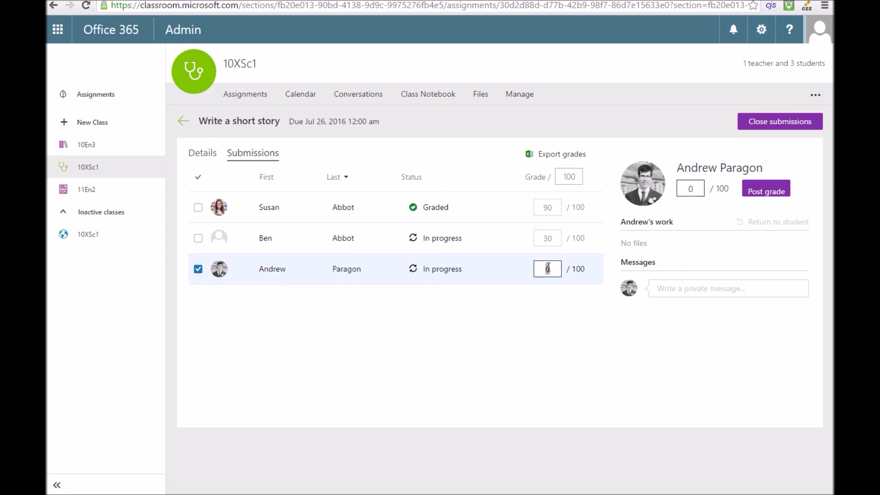
type("30")
left_click(758, 192)
left_click(475, 238)
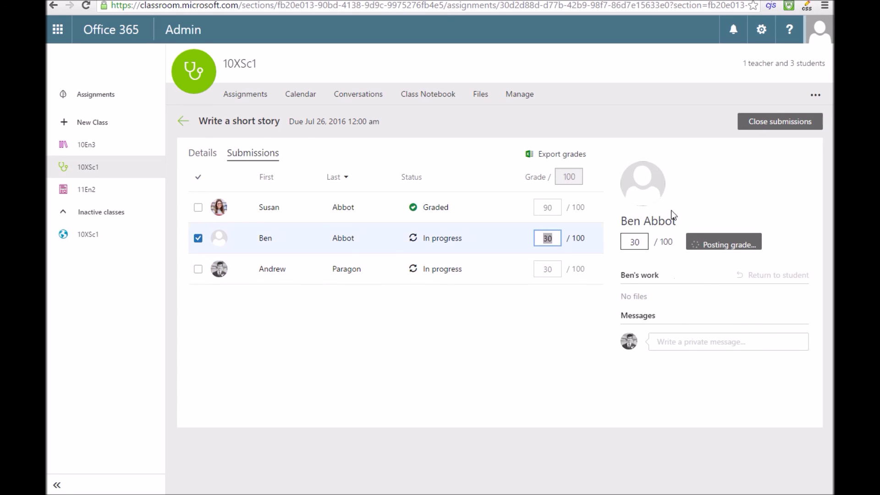
left_click(770, 192)
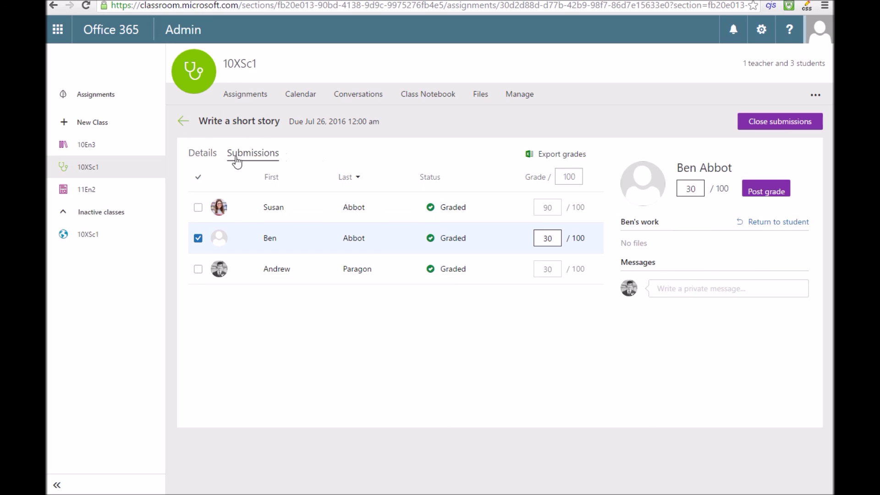
Step: Close submissions for Write a short story and view its Details grade chart
left_click(757, 123)
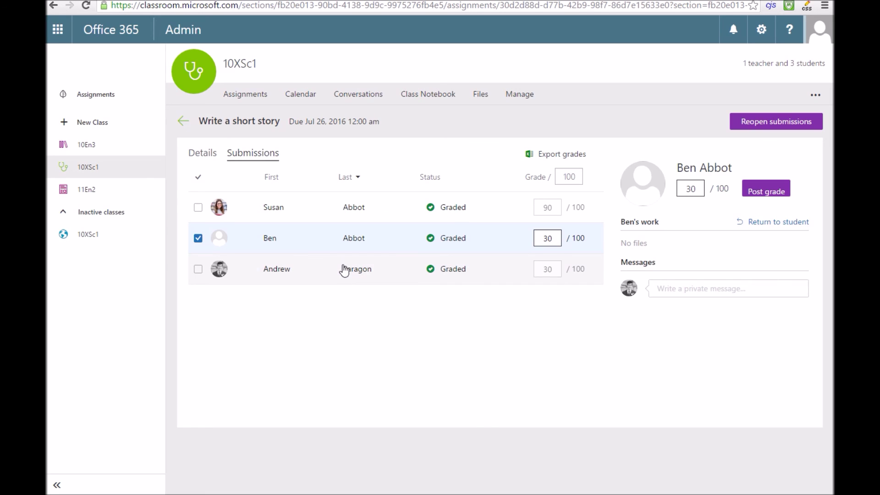
left_click(216, 156)
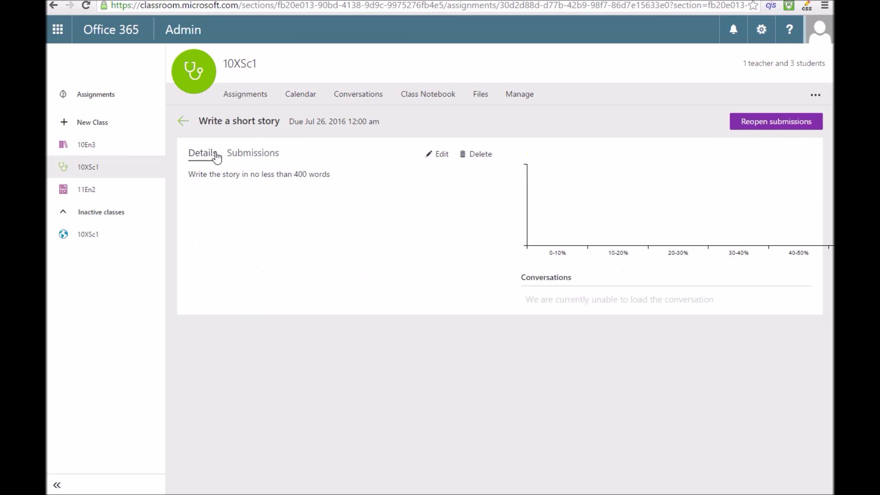